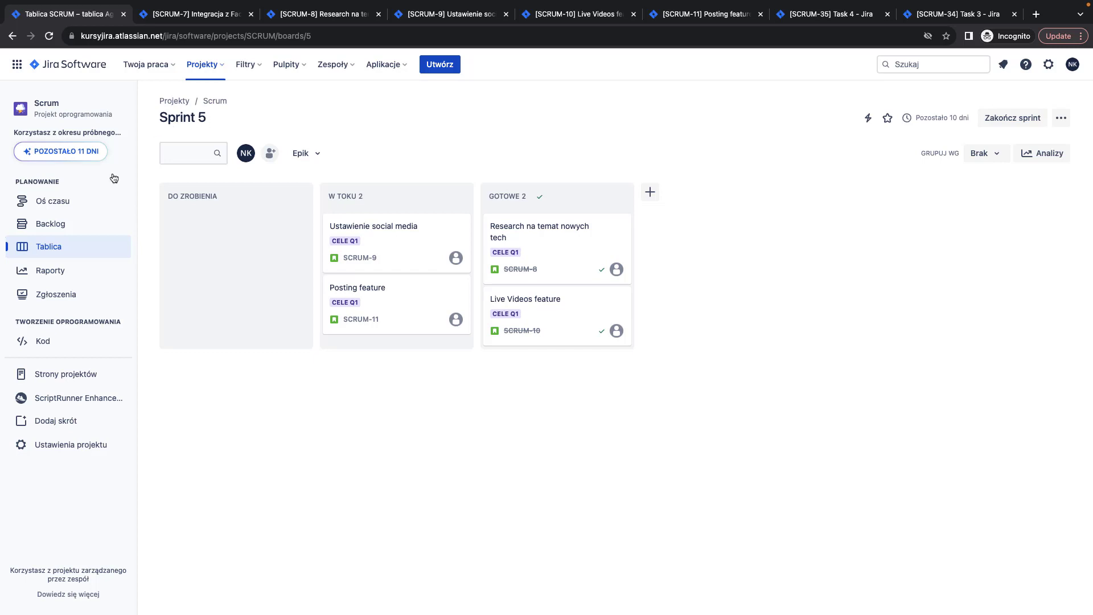
Review the planned sprints in the project backlog, then return to the Sprint 5 board
left_click(56, 229)
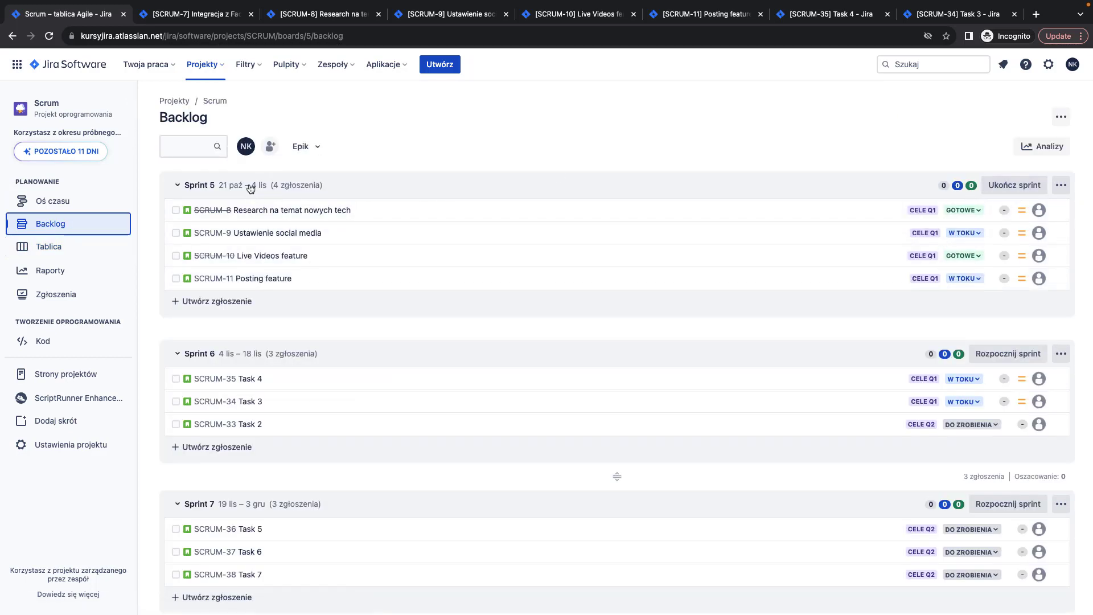
left_click(79, 249)
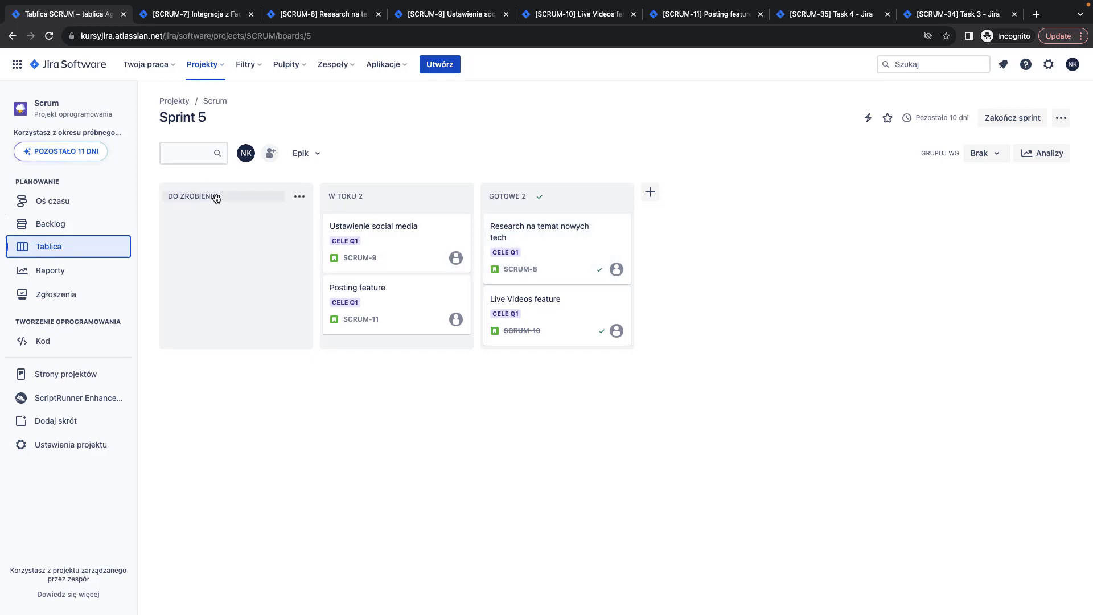
left_click(239, 196)
left_click(374, 172)
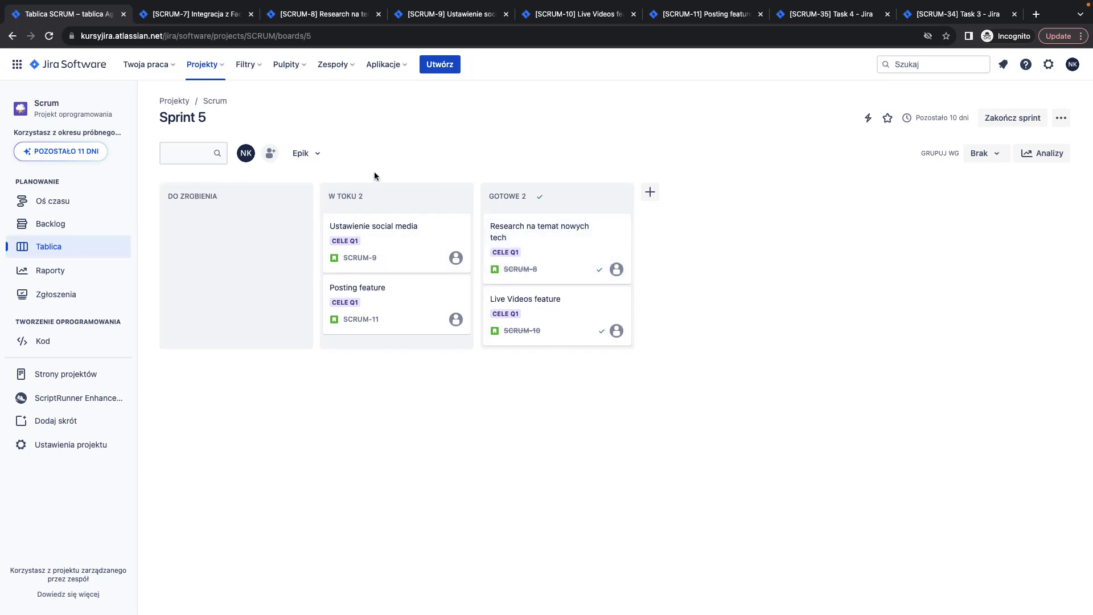
left_click(299, 196)
left_click(378, 163)
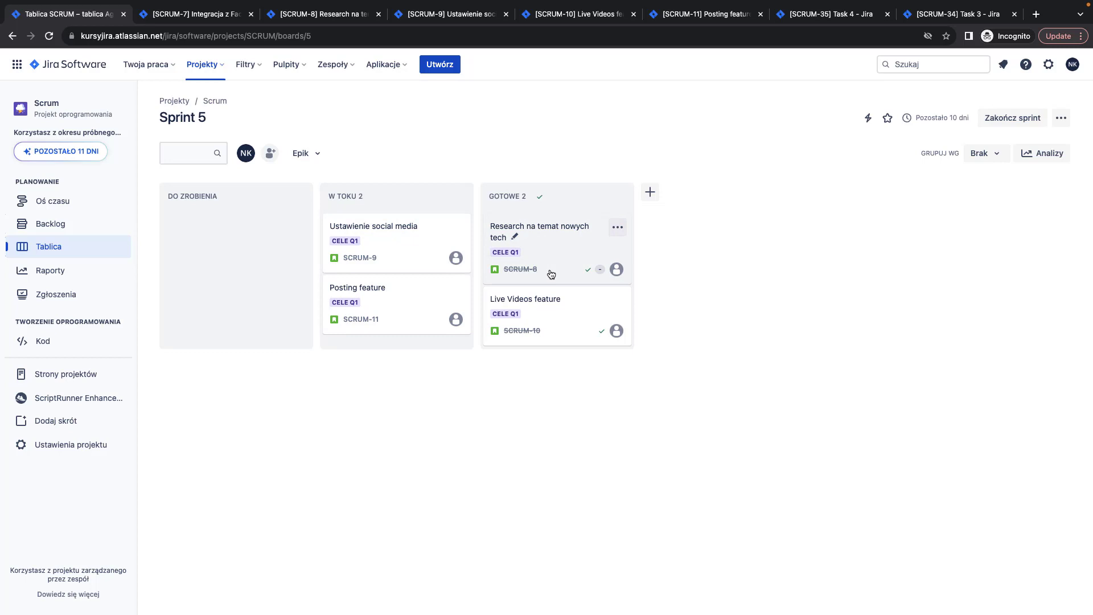
Move the "Ustawienie social media" card from W TOKU to the GOTOWE column
left_click_drag(419, 241, 572, 282)
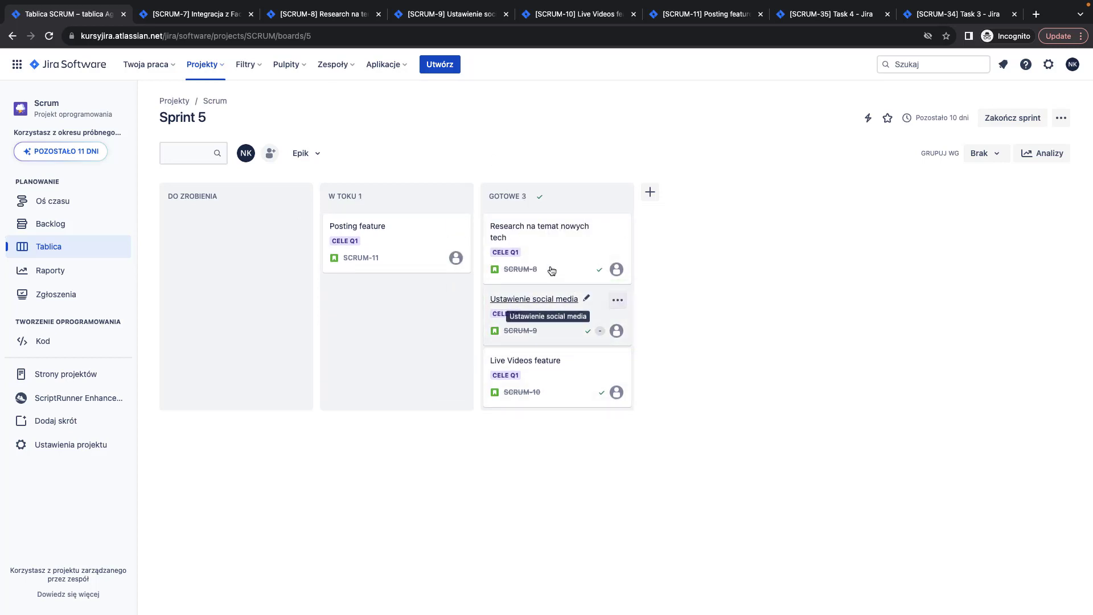
View the board's automation options and mark the Sprint 5 board as a favourite
left_click(868, 118)
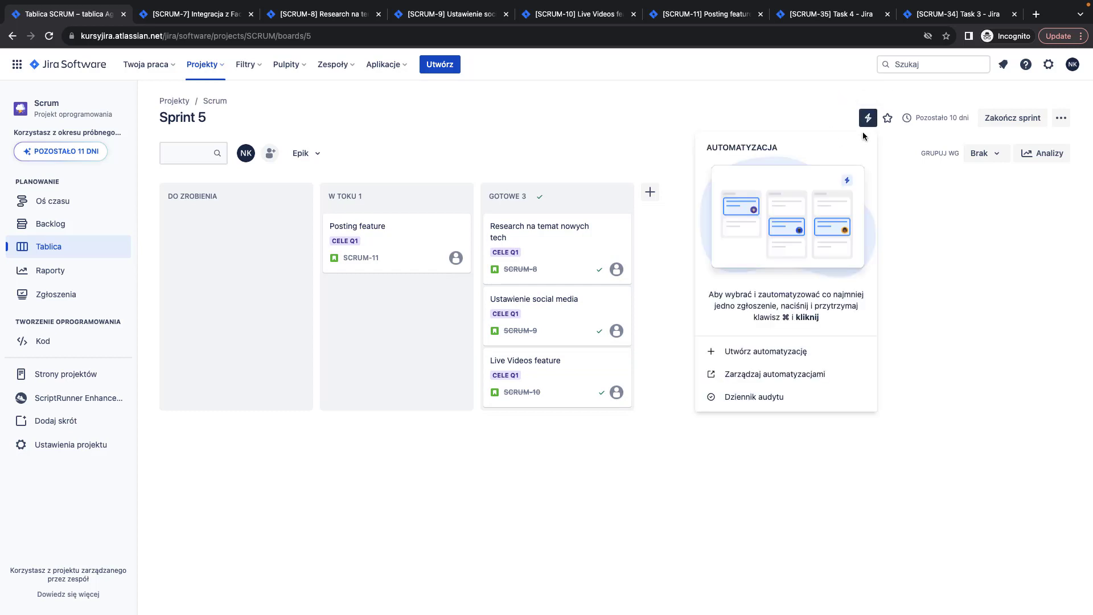
left_click(883, 119)
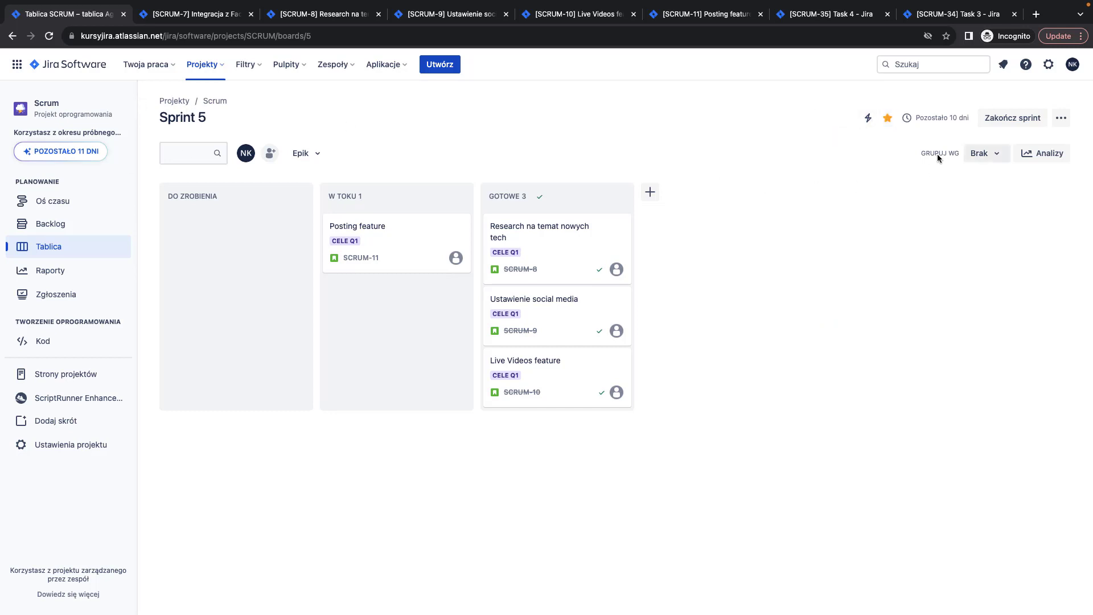
Check the start and end dates of Sprint 5 and submit its edit form with the existing details
mouse_move(906, 118)
mouse_move(961, 118)
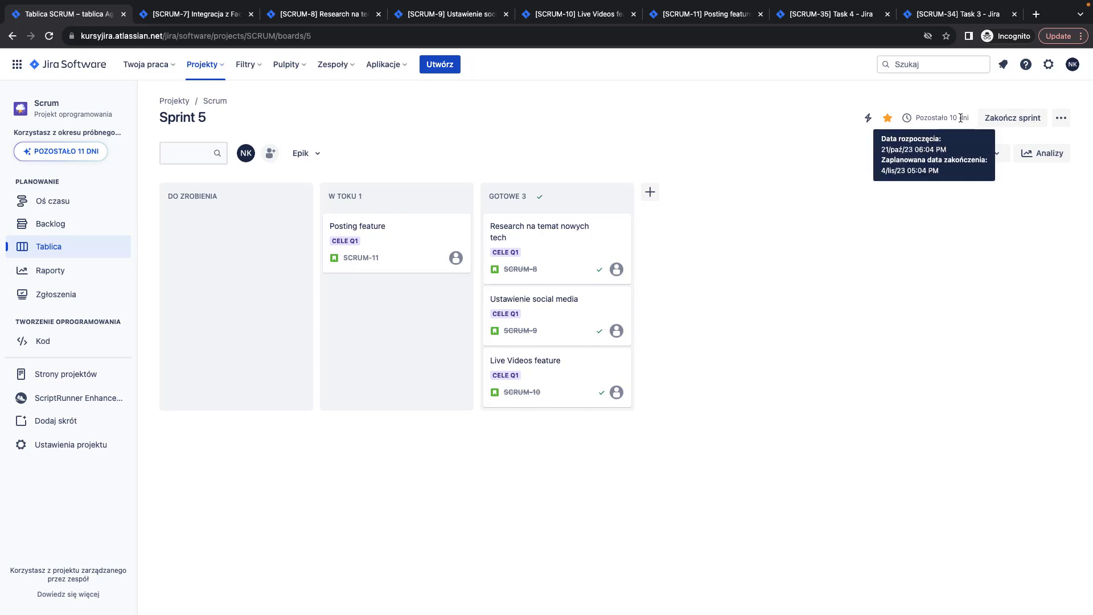
left_click(1069, 117)
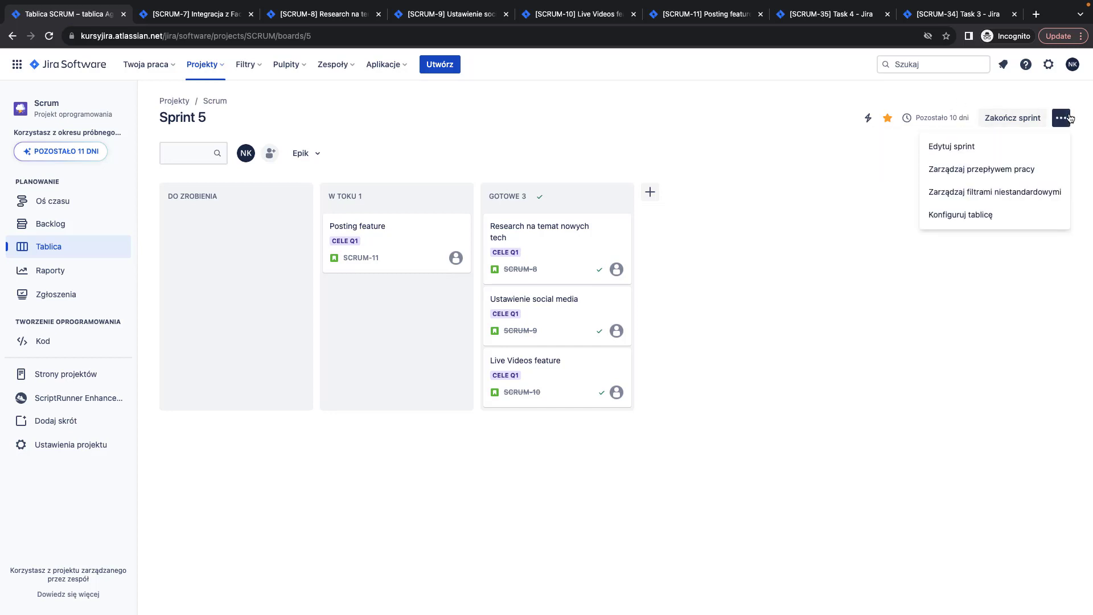
left_click(1017, 150)
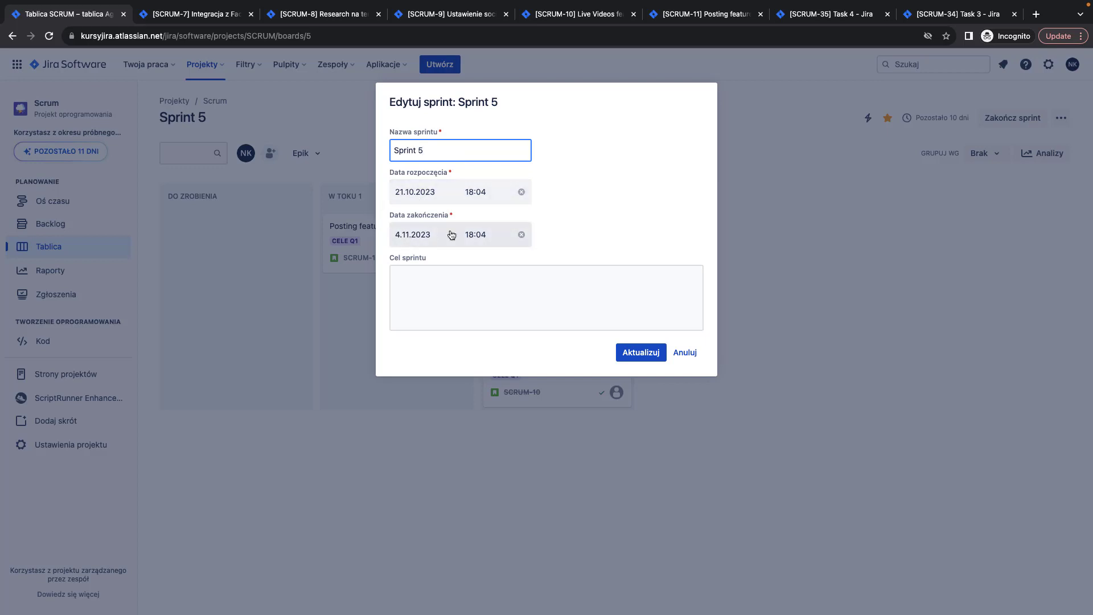
left_click(658, 354)
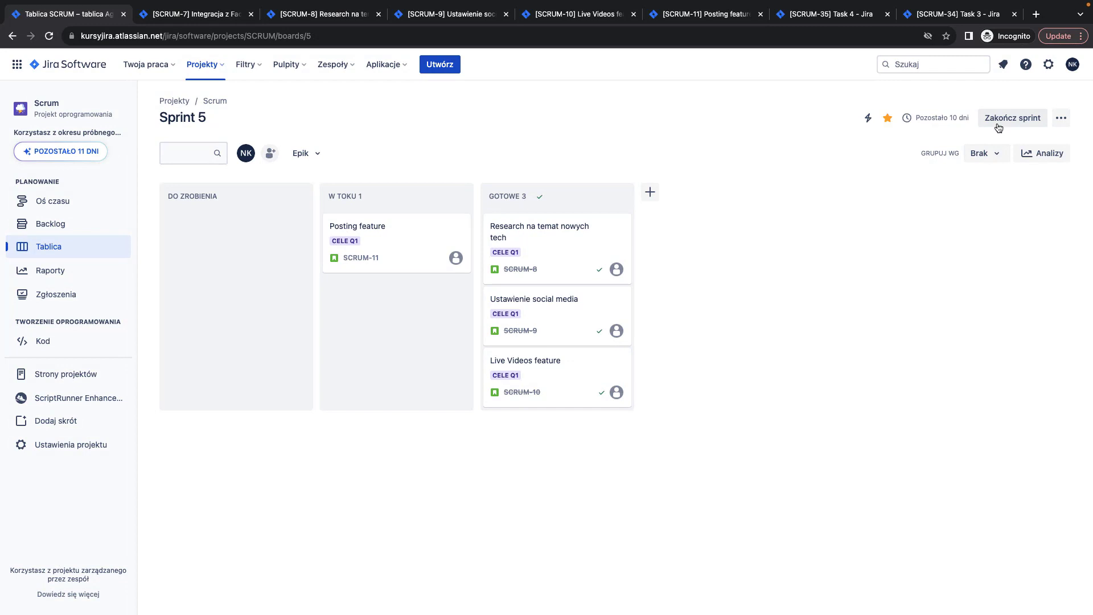
Check the board's grouping options and display the sprint analytics for Sprint 5
left_click(985, 153)
left_click(984, 153)
left_click(1036, 157)
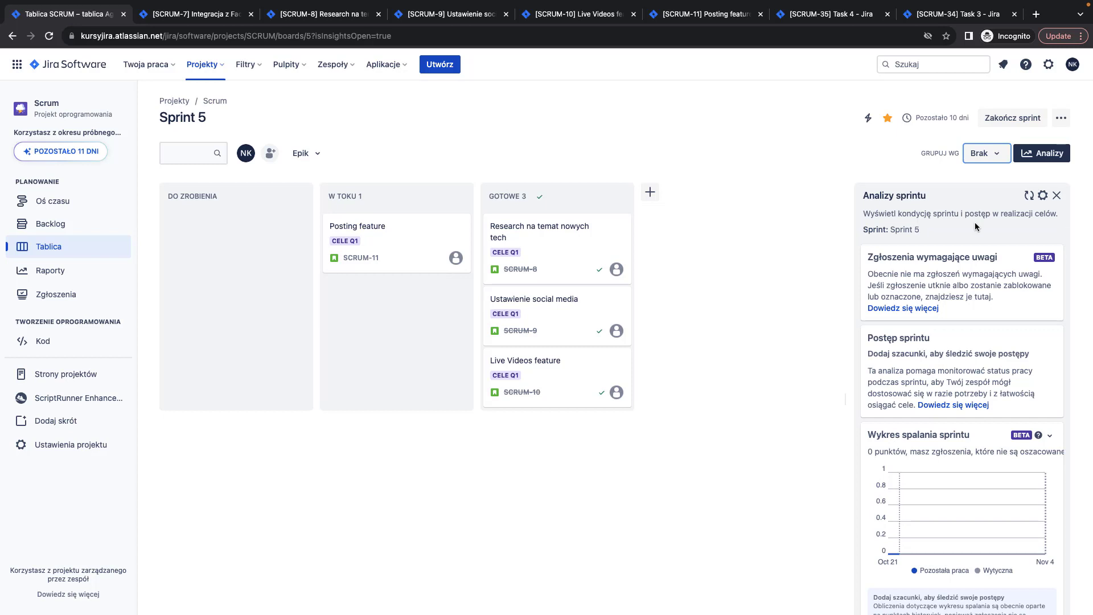
scroll(975, 226, "down", 1)
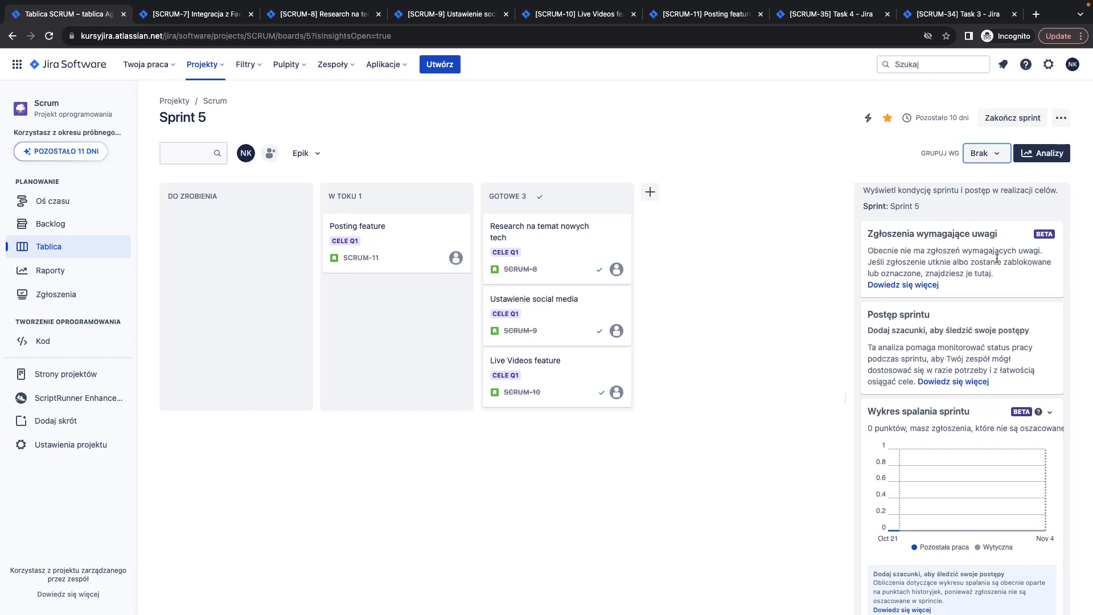
Read the help article about issues requiring attention in the sprint analytics, and close it
left_click(908, 286)
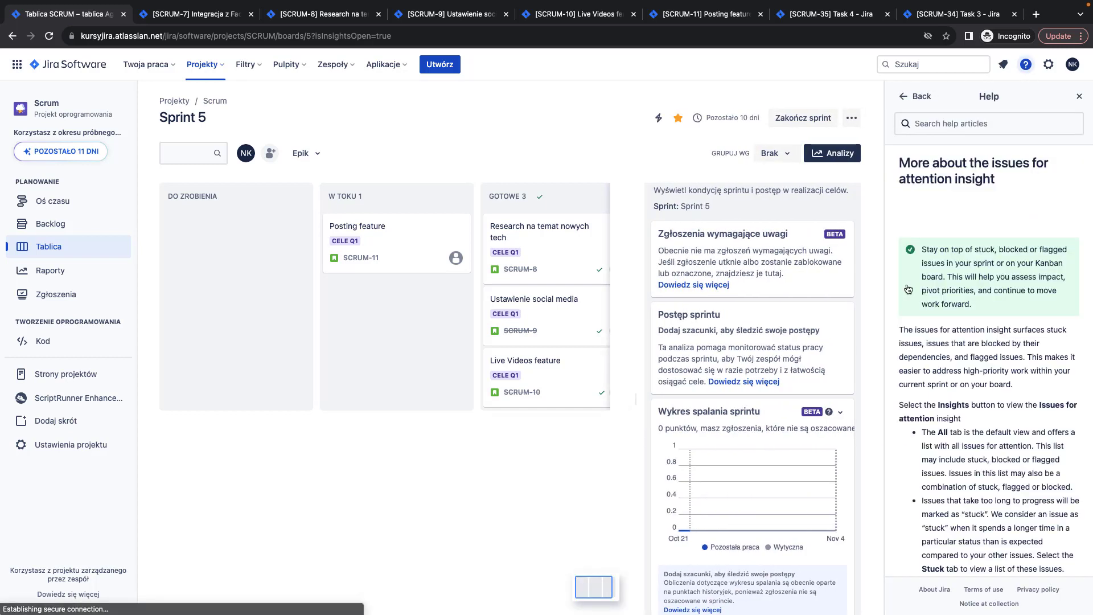
scroll(980, 258, "down", 2)
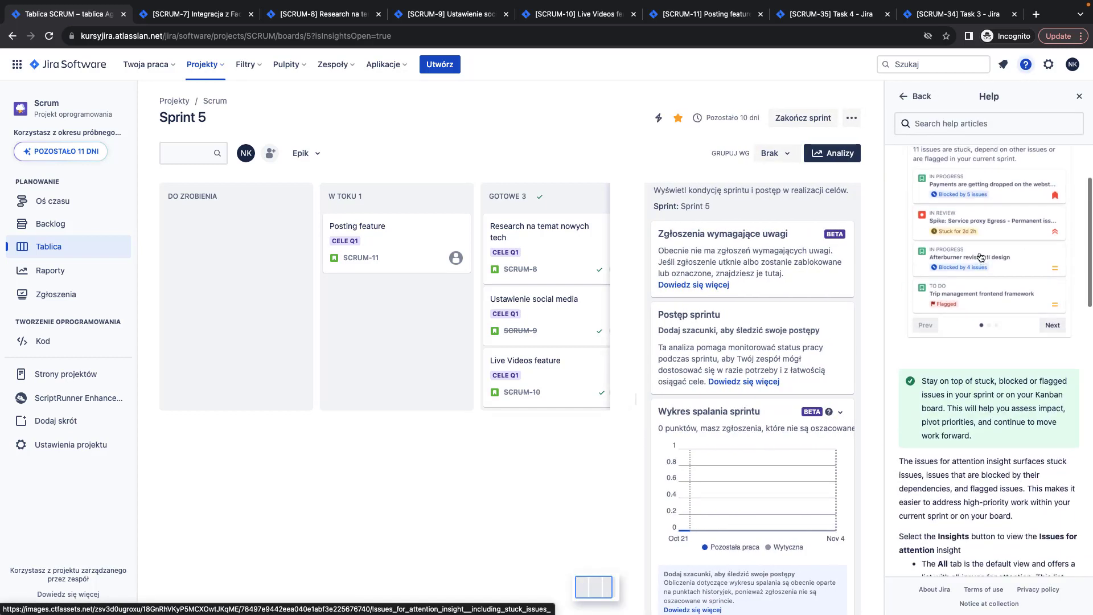
scroll(980, 258, "up", 1)
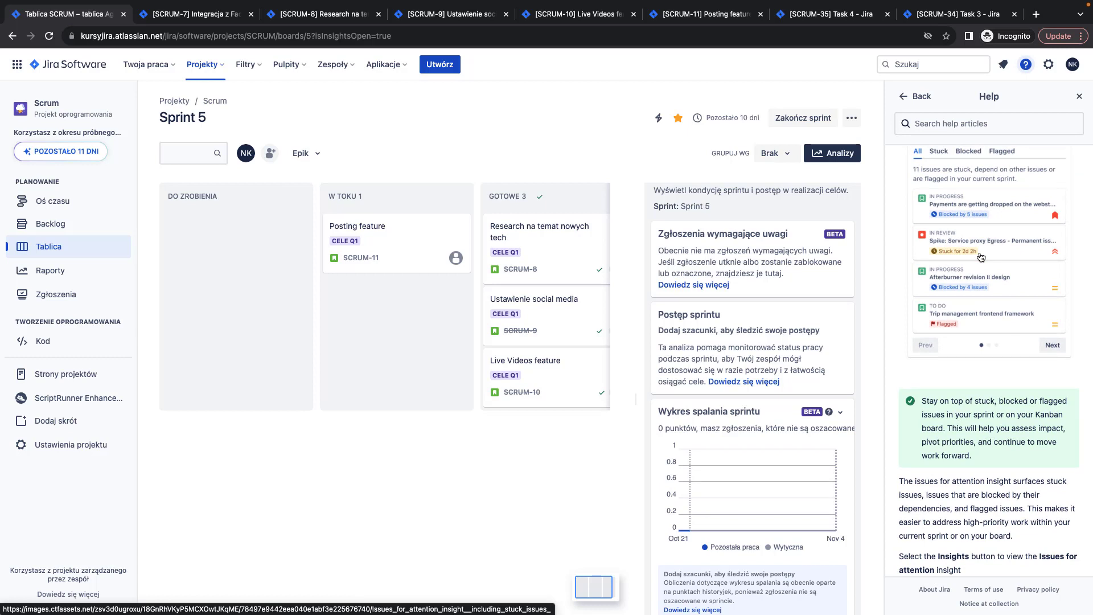
scroll(980, 257, "down", 1)
scroll(981, 258, "up", 4)
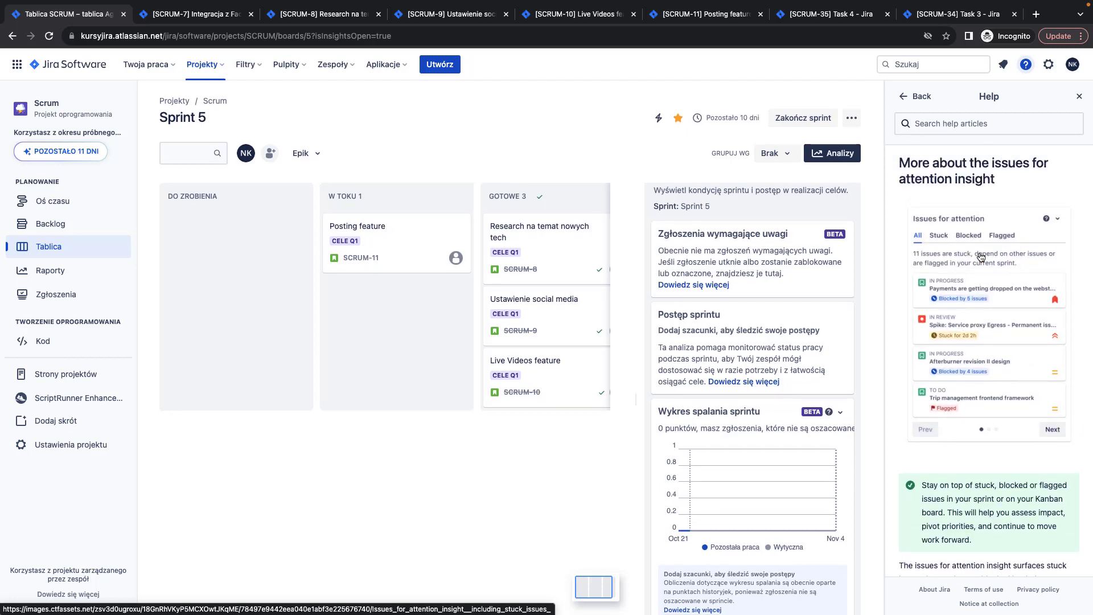
scroll(980, 258, "down", 5)
scroll(980, 252, "down", 6)
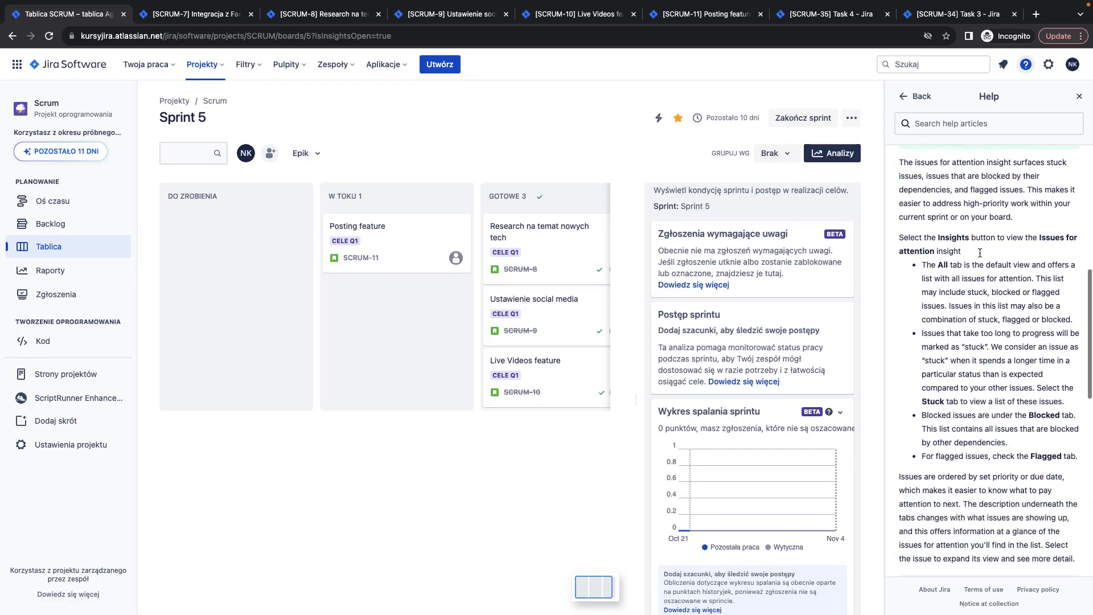
scroll(980, 252, "up", 7)
scroll(980, 252, "up", 2)
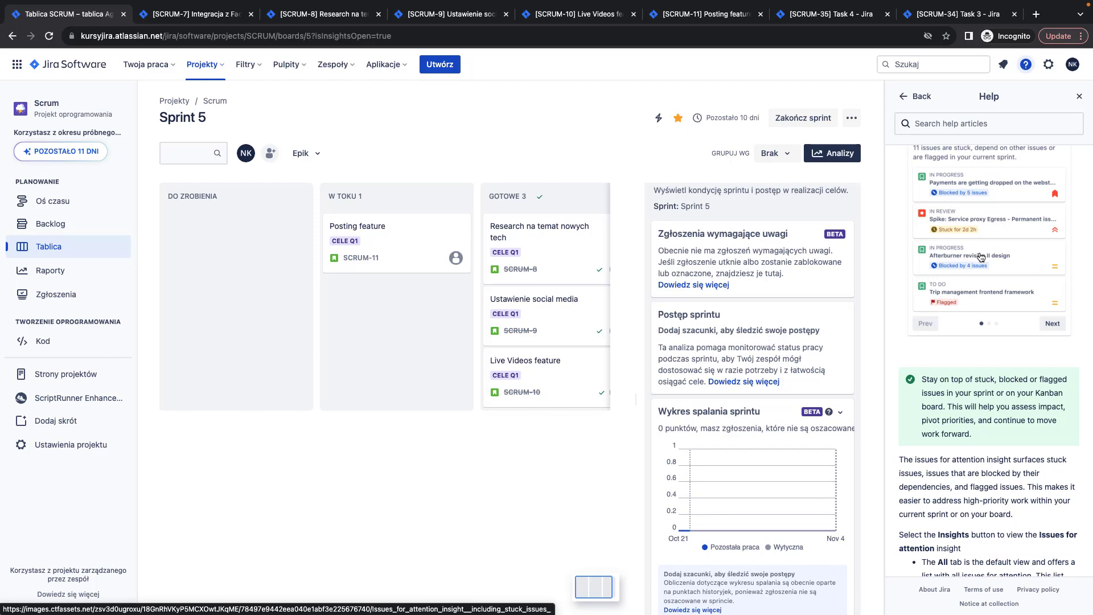
scroll(980, 258, "down", 7)
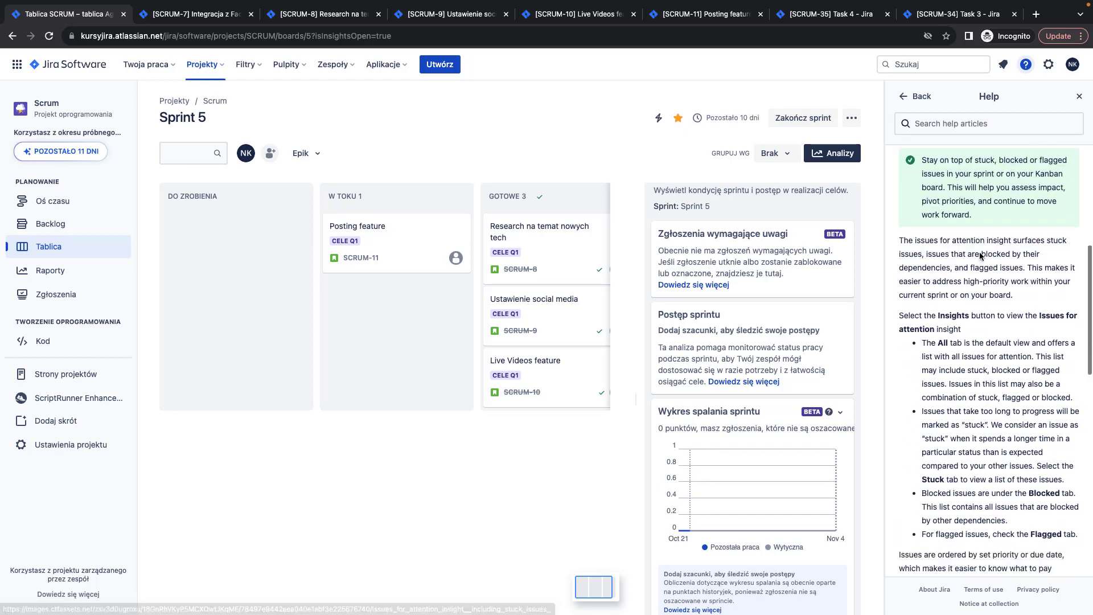
left_click(1079, 96)
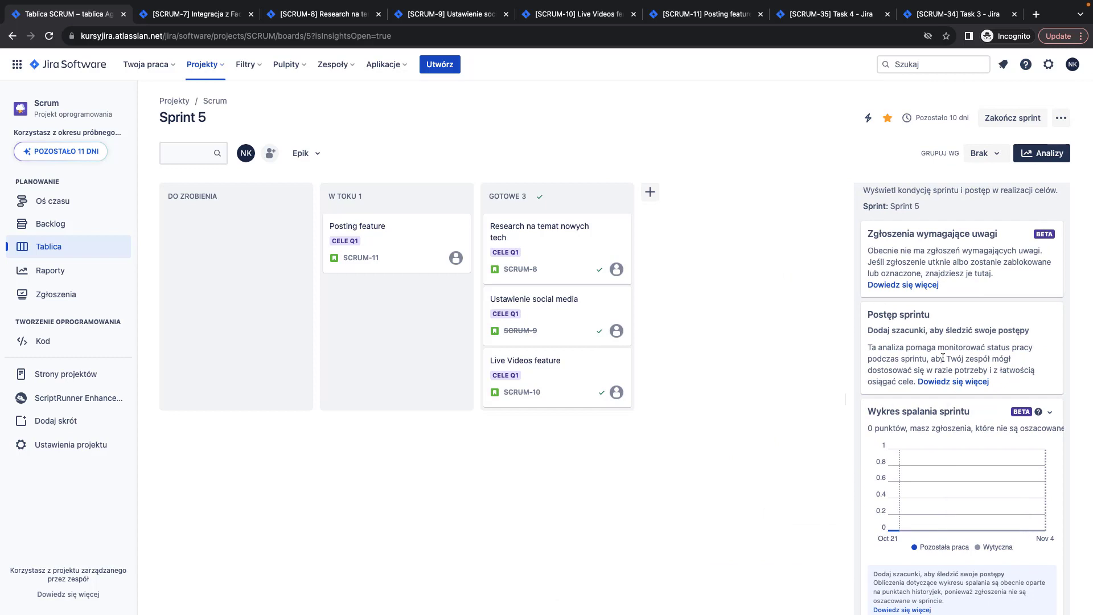
Set the story point estimate of SCRUM-8, "Research na temat nowych tech", to 13
scroll(943, 358, "down", 2)
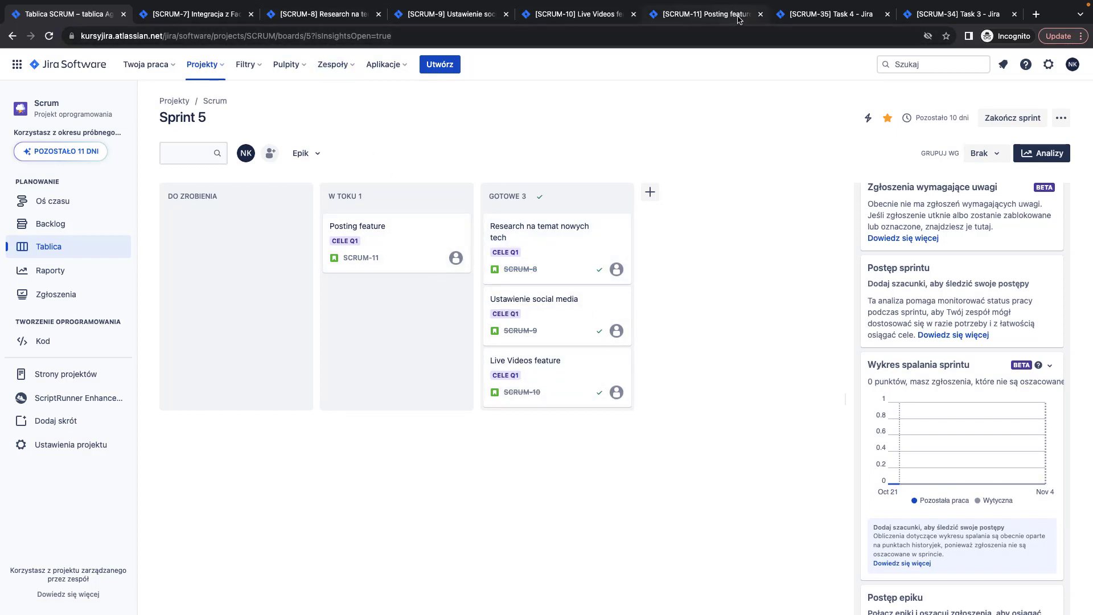
left_click(325, 18)
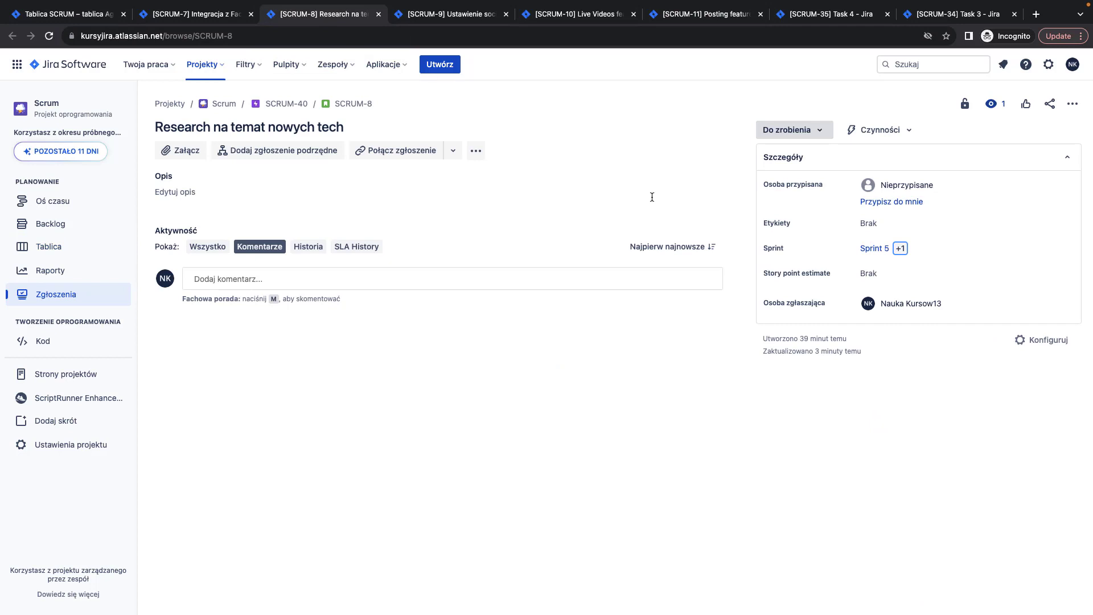
left_click(891, 279)
type("13")
left_click(1039, 293)
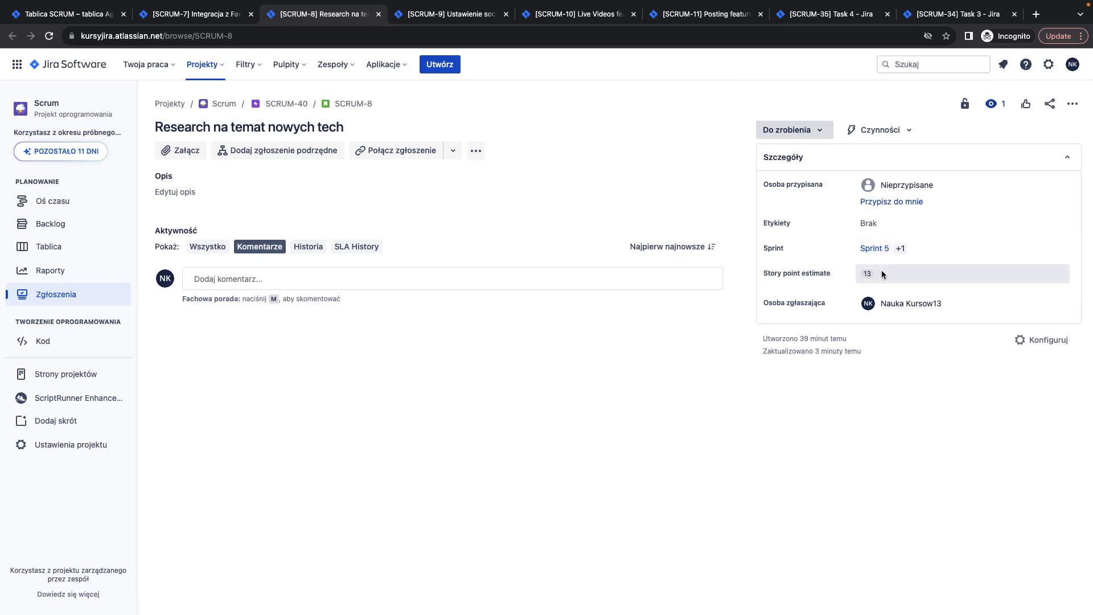
Set the story point estimate of SCRUM-9, "Ustawienie social media", to 8
key("ctrl+Tab")
left_click(901, 280)
type("8")
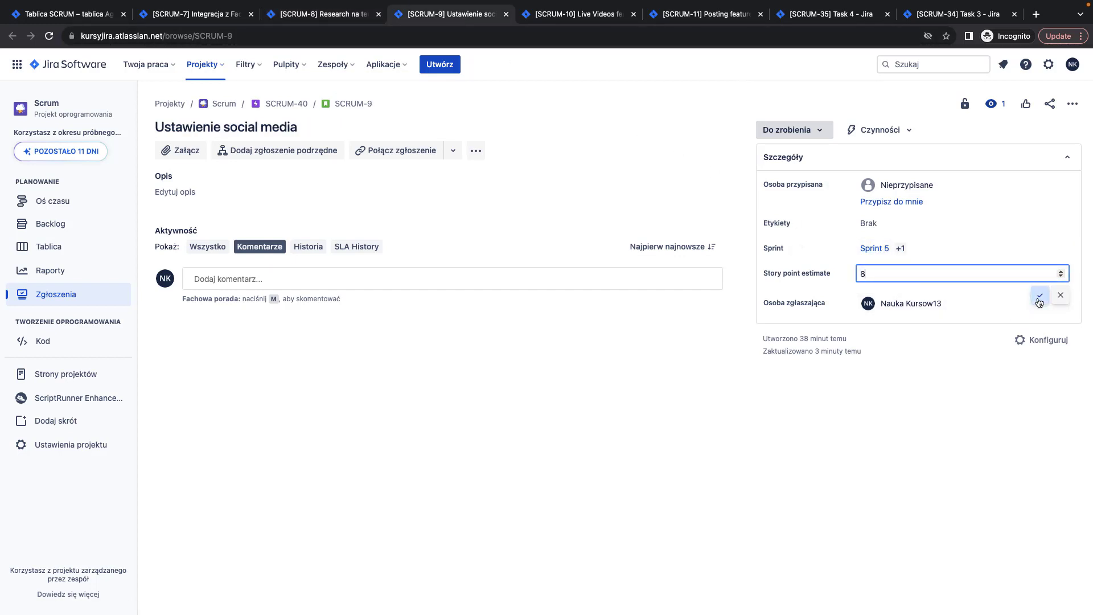
left_click(1039, 295)
Set the story point estimate of SCRUM-10, "Live Videos feature", to 5
left_click(550, 22)
left_click(879, 273)
type("5")
left_click(1039, 295)
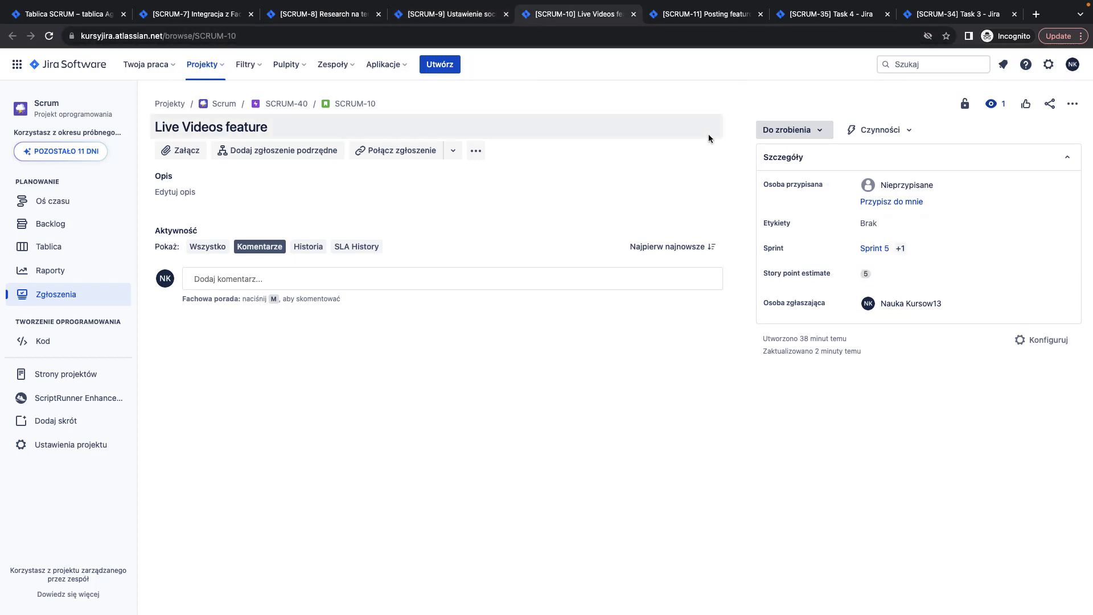
Set the story point estimate of SCRUM-11, "Posting feature", to 2
left_click(706, 14)
left_click(903, 268)
type("2")
left_click(1039, 295)
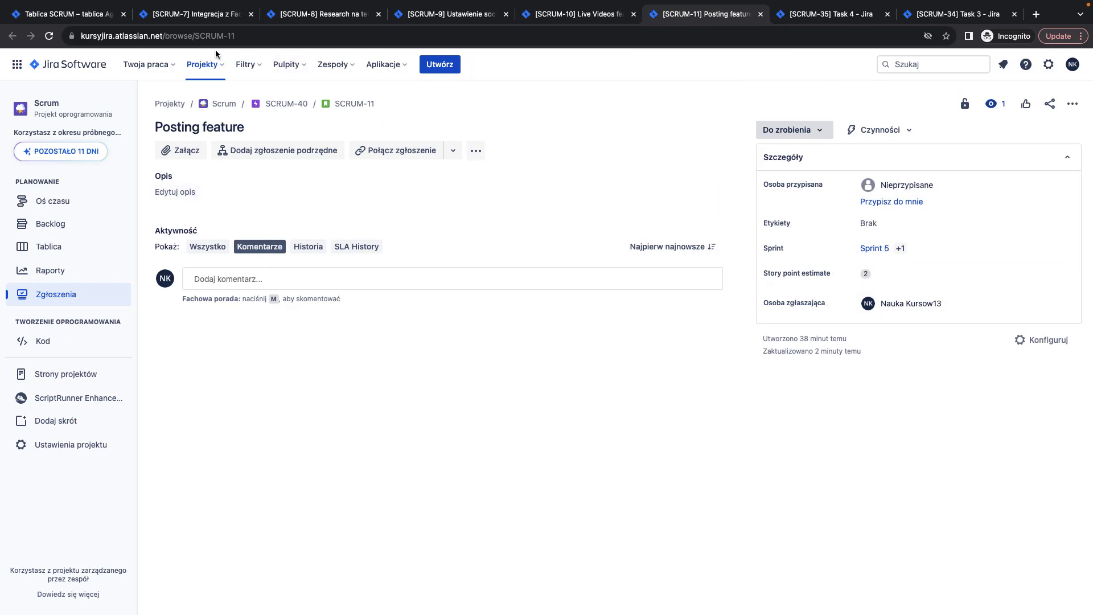
Reload the Sprint 5 board and examine the completed and in-progress shares in the sprint progress analysis
left_click(80, 16)
key("super+r")
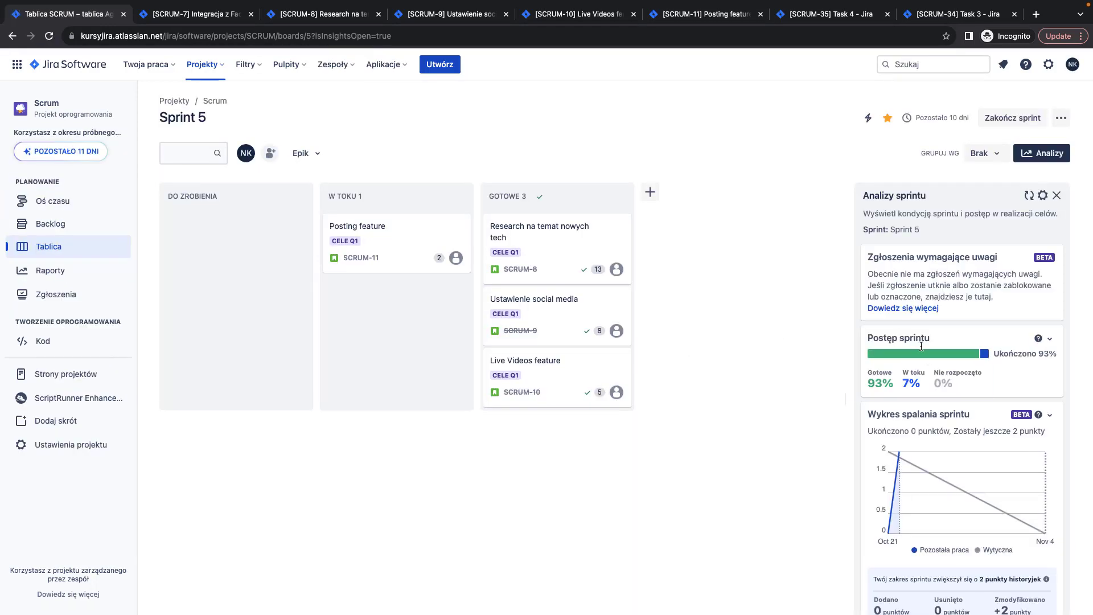
scroll(1000, 373, "down", 1)
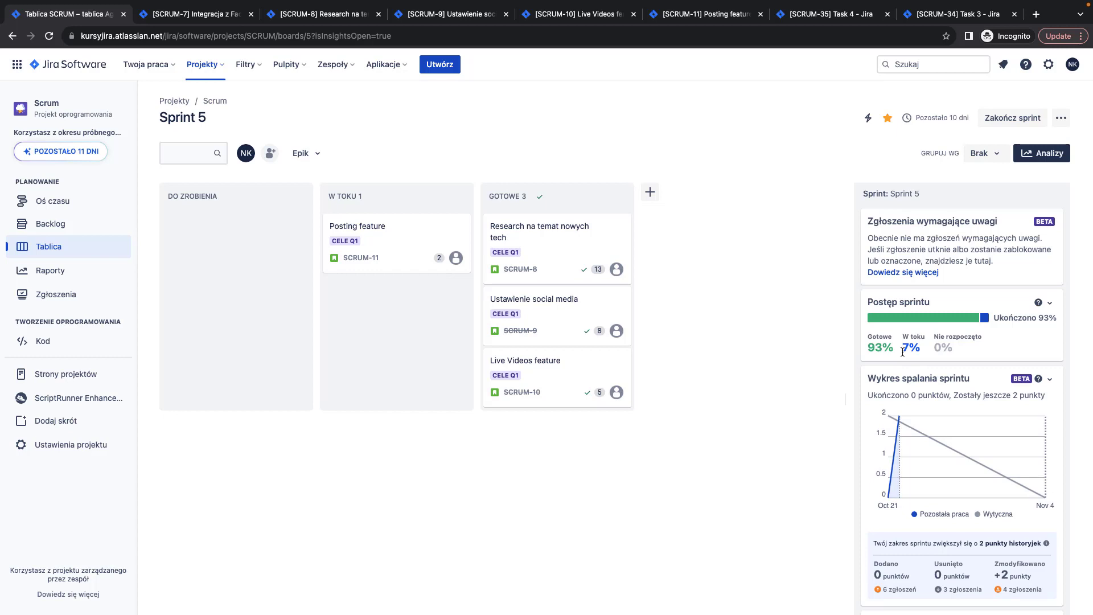
mouse_move(897, 325)
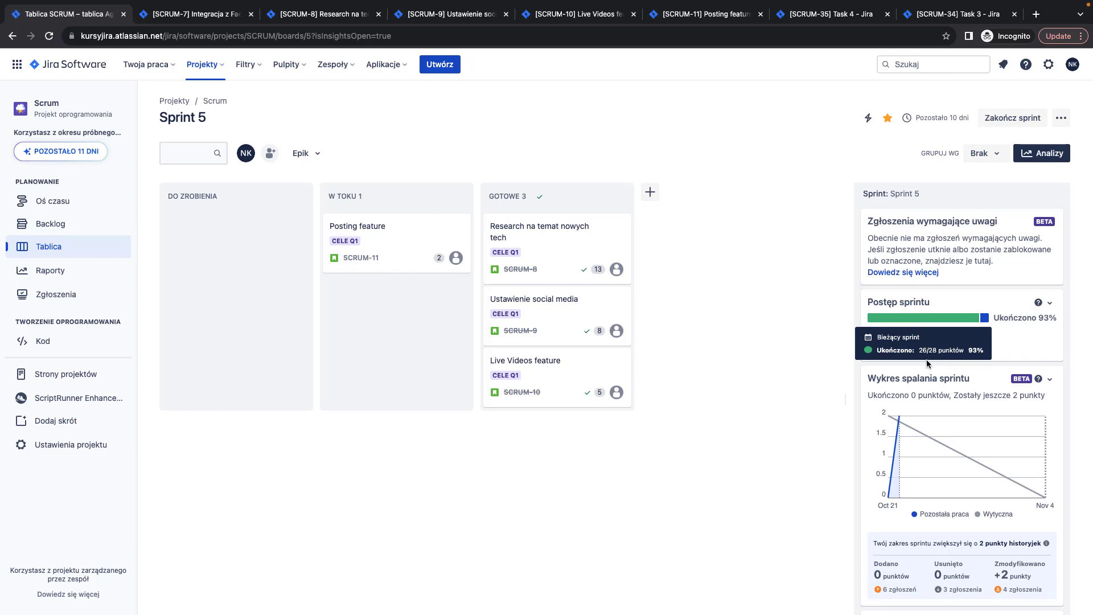
mouse_move(986, 321)
Examine the sprint burndown chart's remaining work and guideline, along with the scope changes and epic progress
scroll(961, 320, "down", 2)
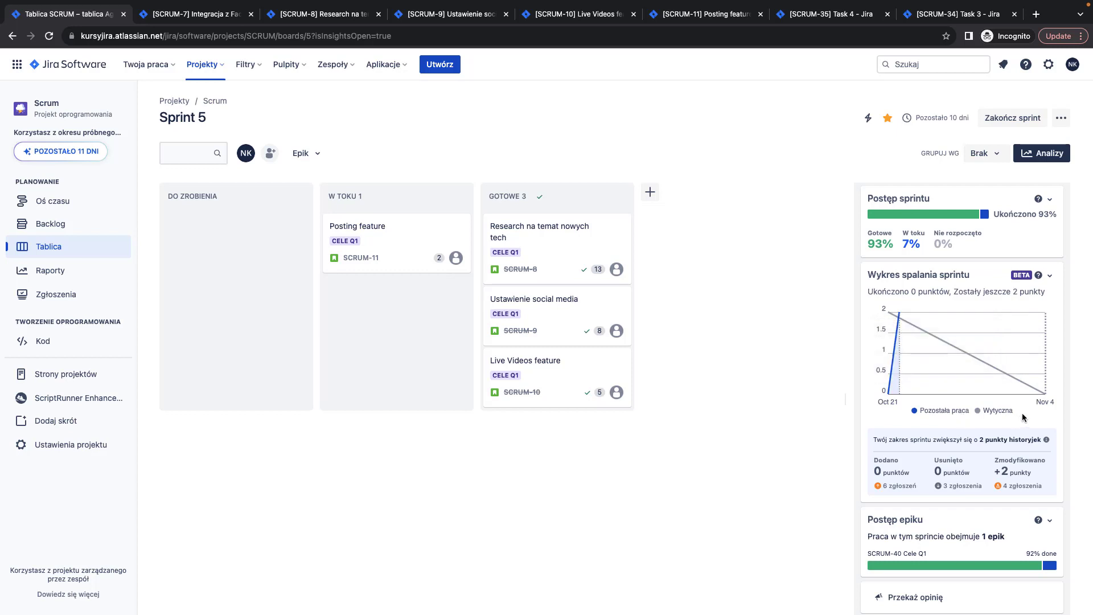
mouse_move(970, 395)
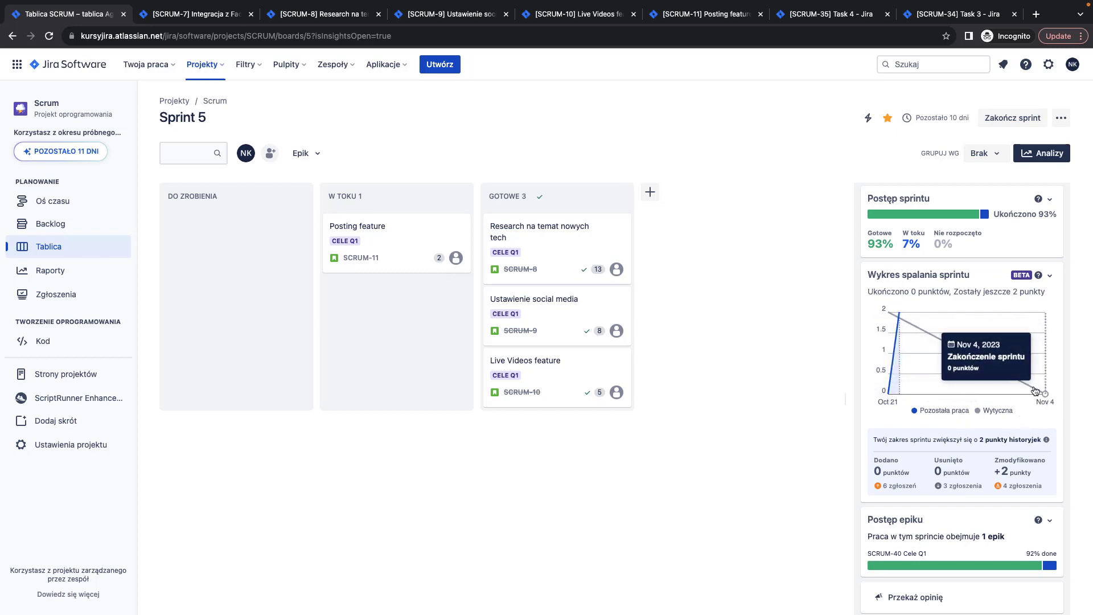
mouse_move(894, 315)
mouse_move(949, 329)
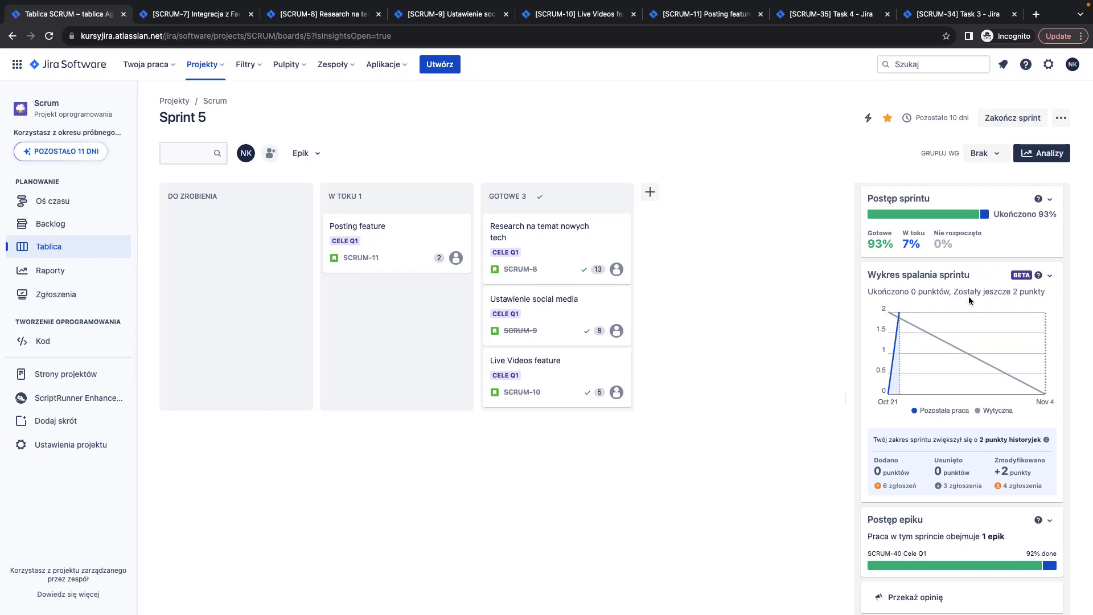
mouse_move(904, 335)
mouse_move(1048, 401)
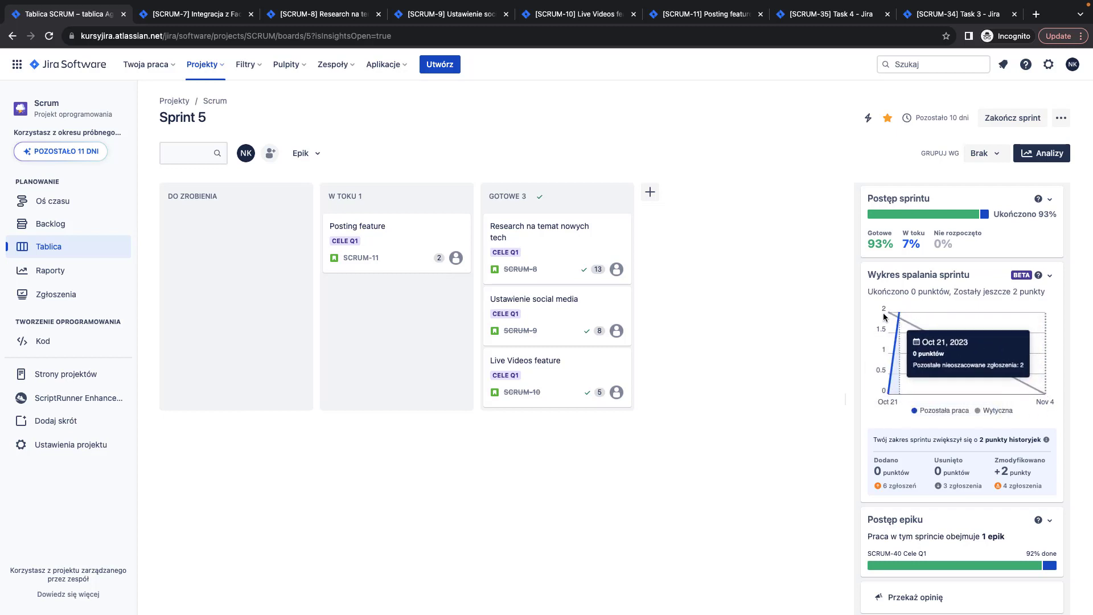
scroll(962, 387, "down", 1)
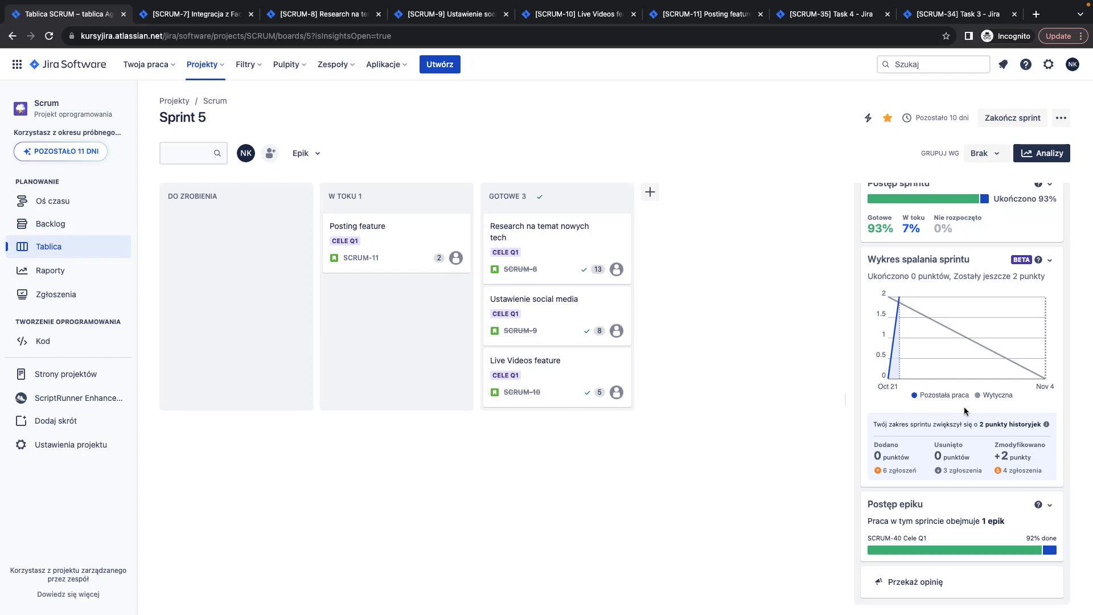
Inspect the burndown chart's points and the SCRUM-40 epic progress, and refresh the sprint analytics
mouse_move(902, 296)
mouse_move(952, 297)
mouse_move(965, 552)
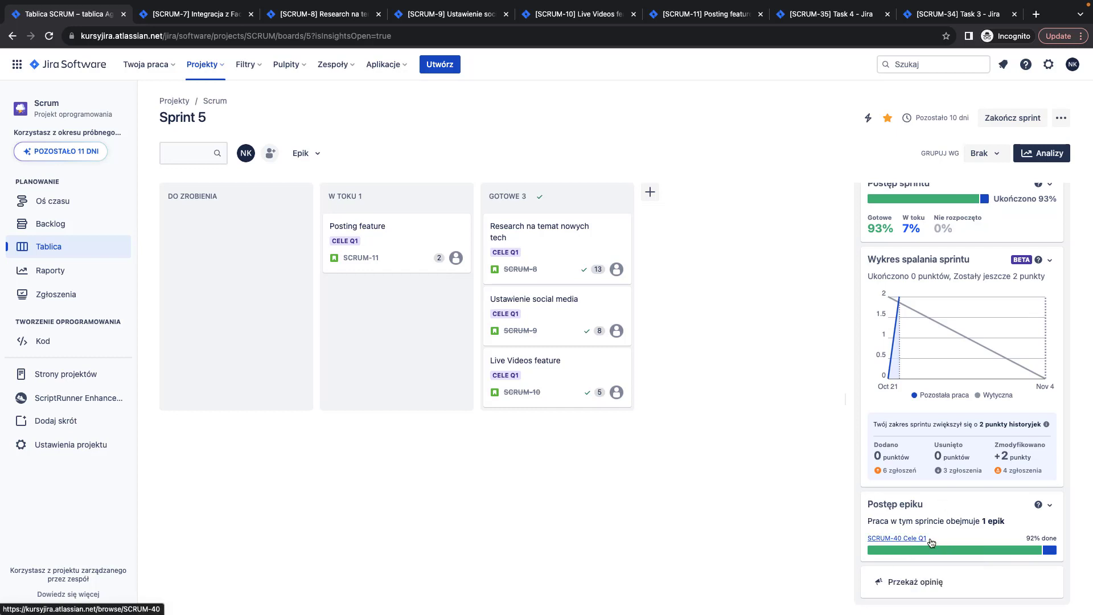
scroll(956, 512, "up", 5)
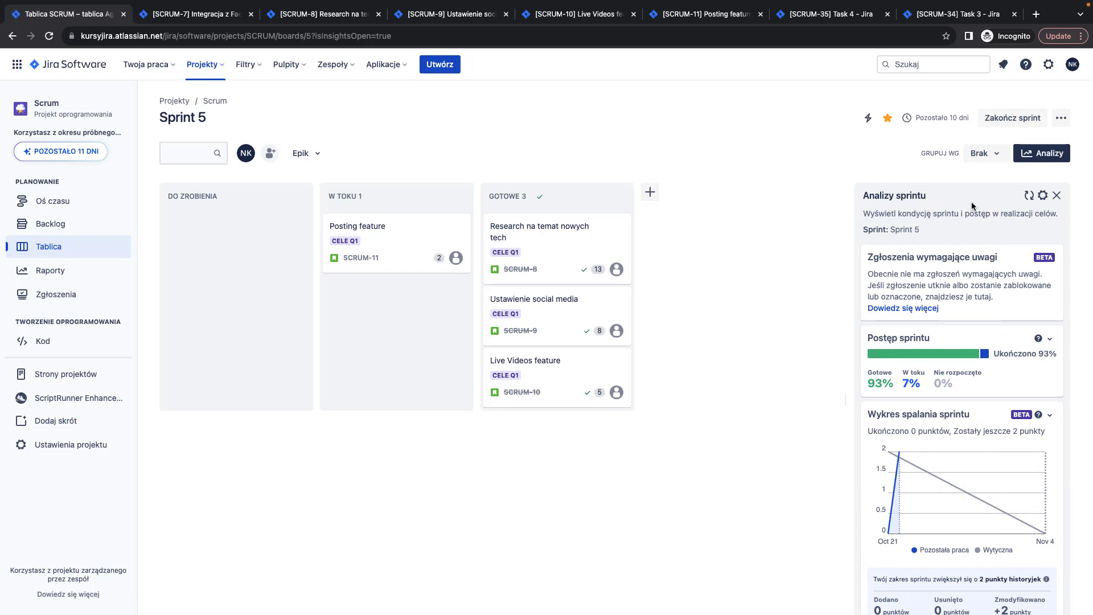
left_click(1029, 196)
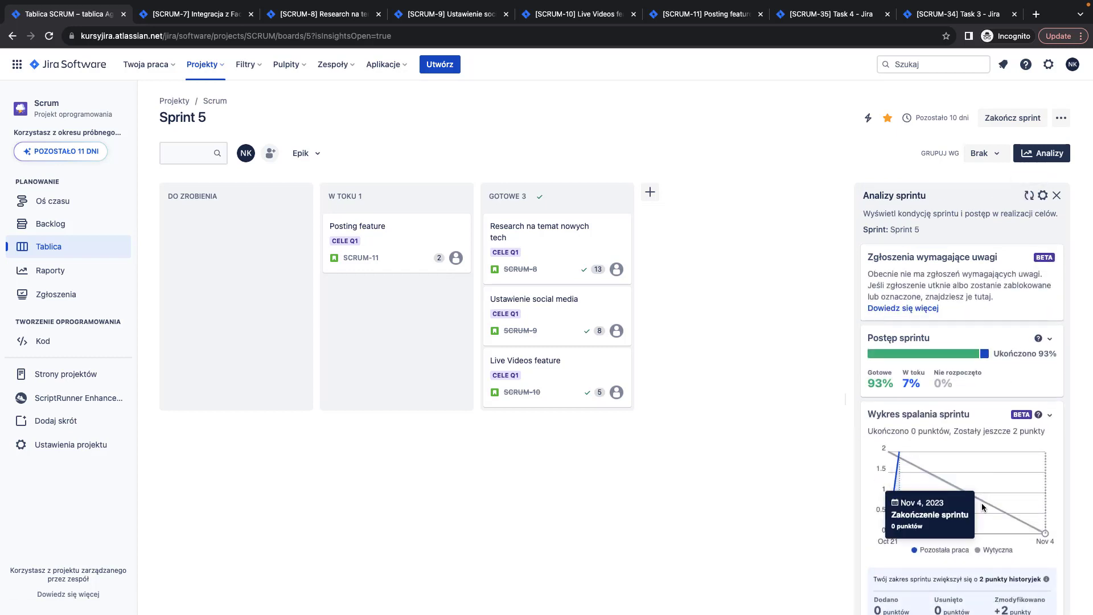
Review the board's settings for the sprint progress, burndown and epic progress analyses, and return to the Sprint 5 board
left_click(1043, 195)
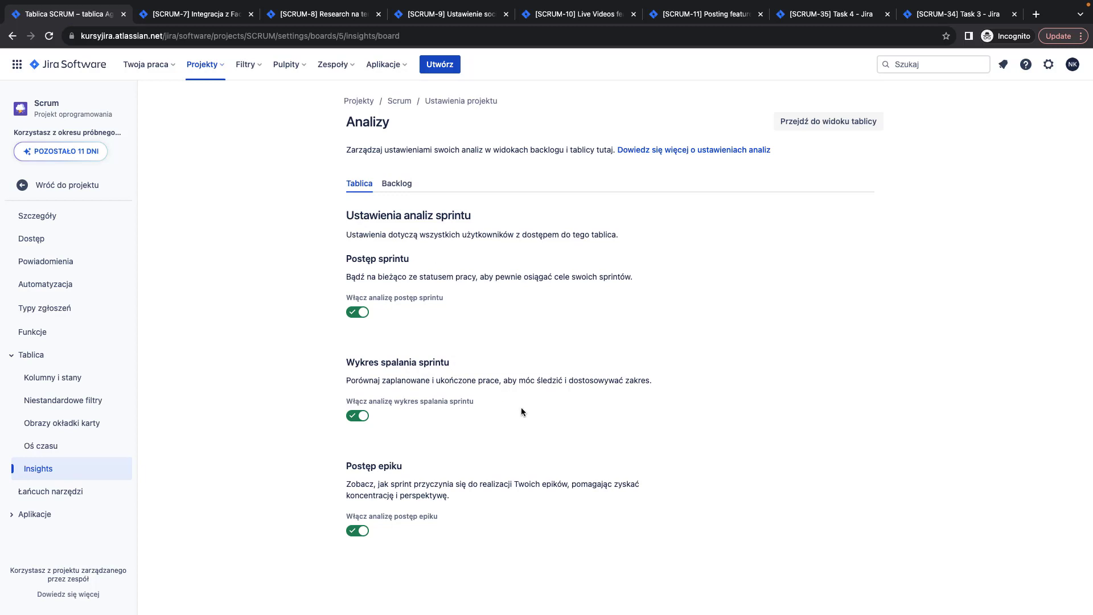
left_click(44, 191)
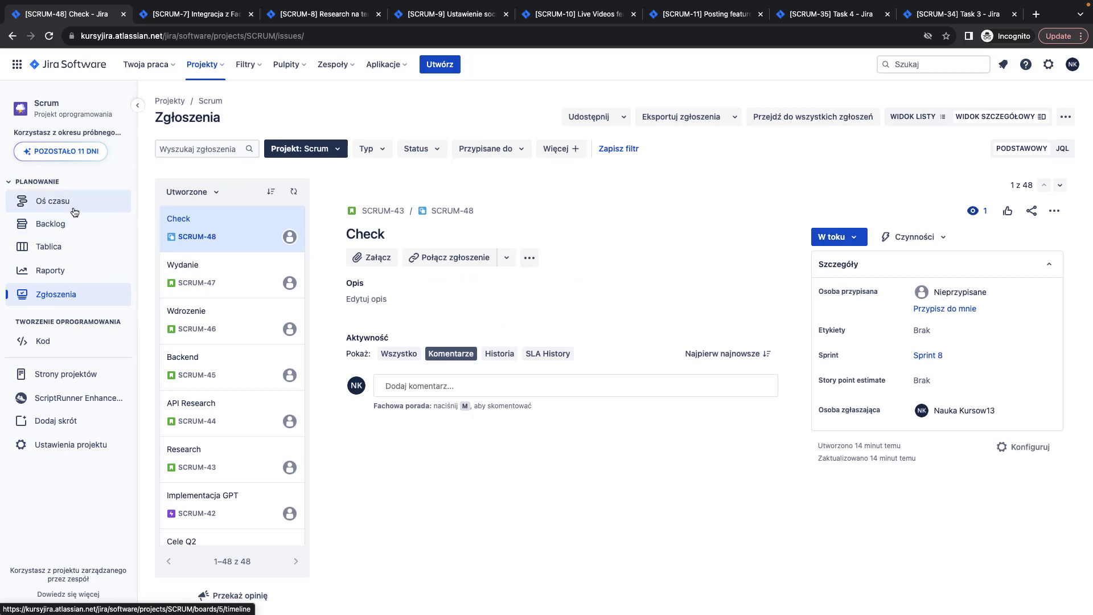
left_click(74, 245)
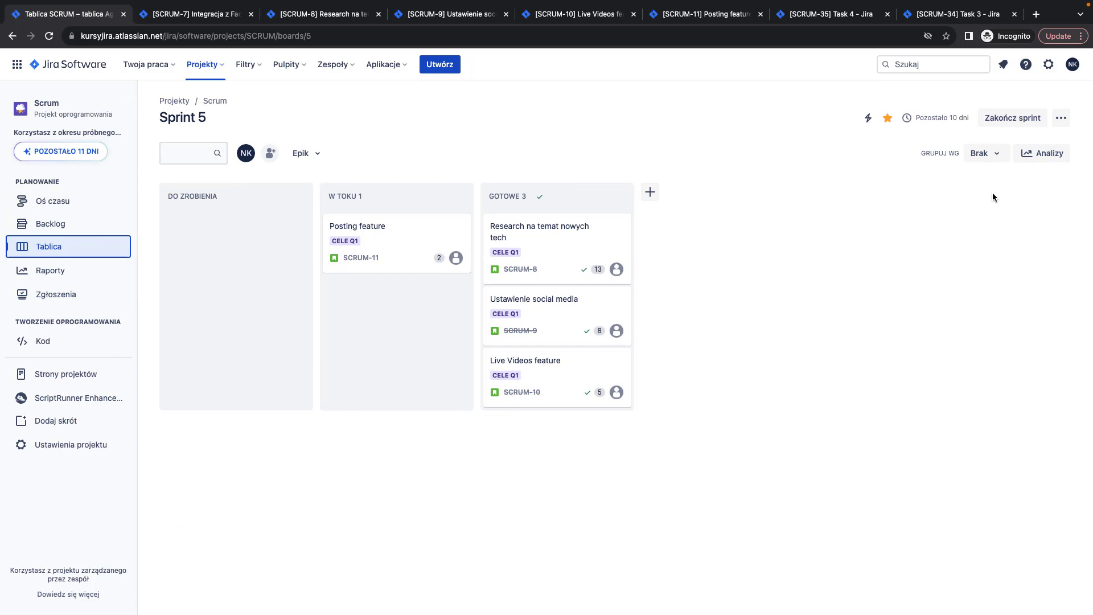
Reopen the sprint analytics, review them from the issues needing attention to the epic progress, and close them
left_click(1023, 158)
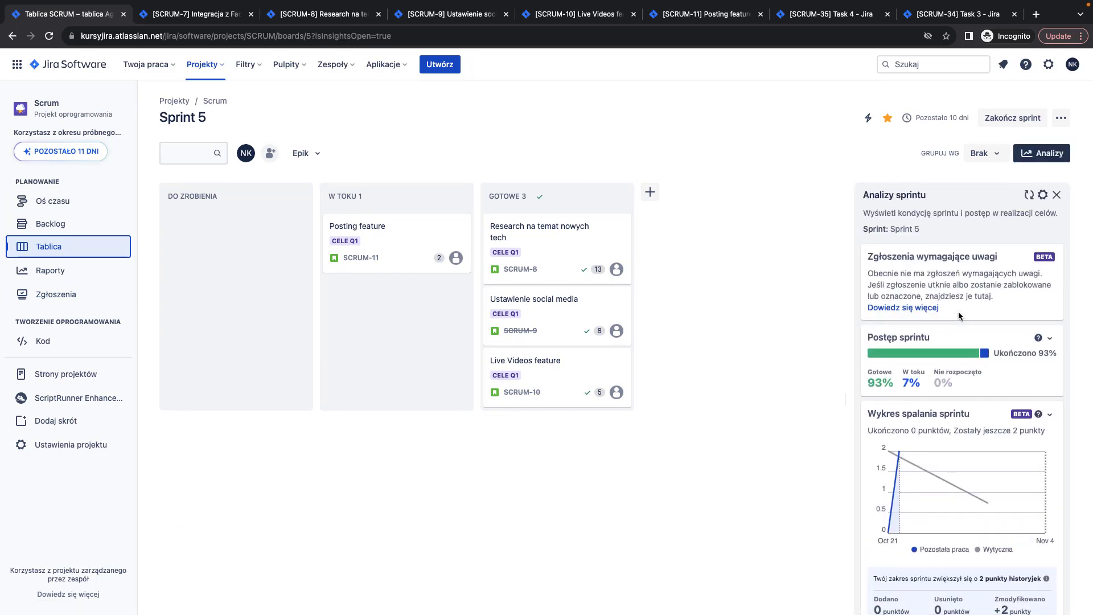
scroll(958, 312, "down", 3)
scroll(958, 312, "up", 3)
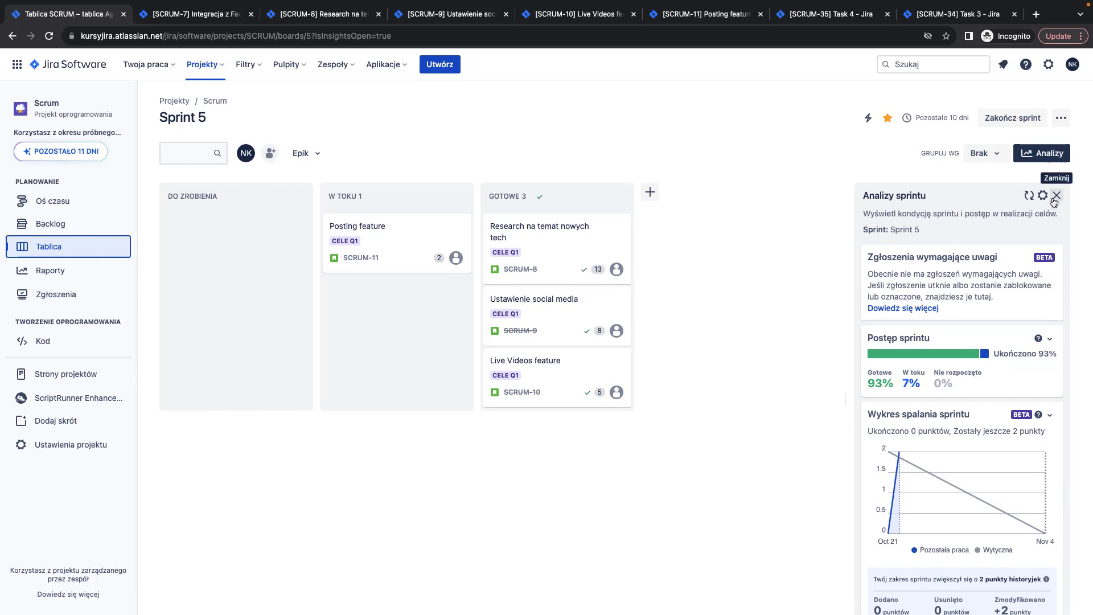
scroll(962, 410, "down", 3)
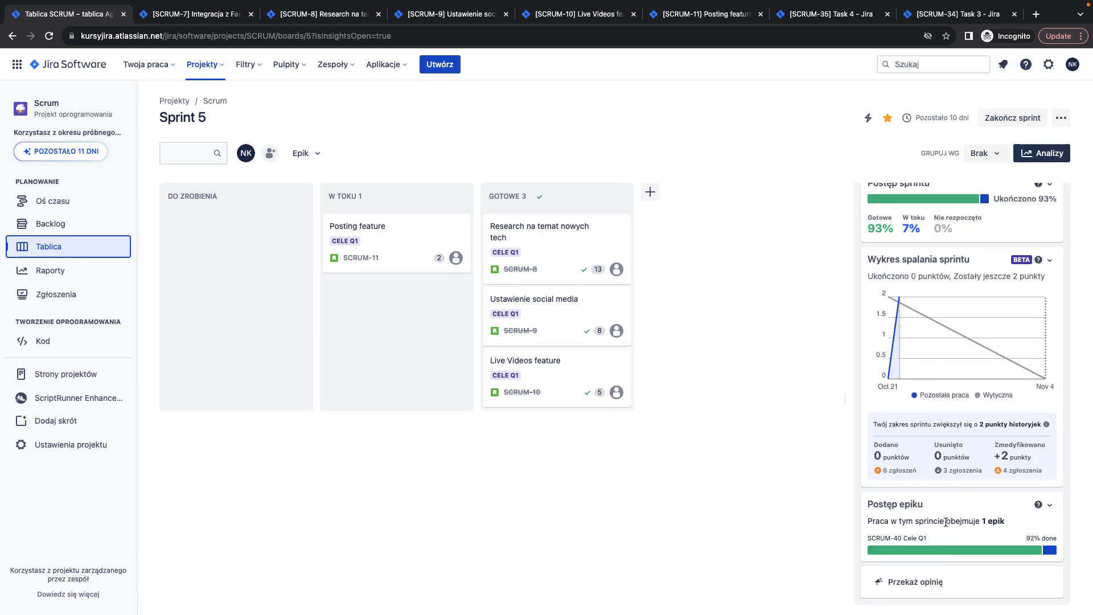
scroll(945, 522, "up", 3)
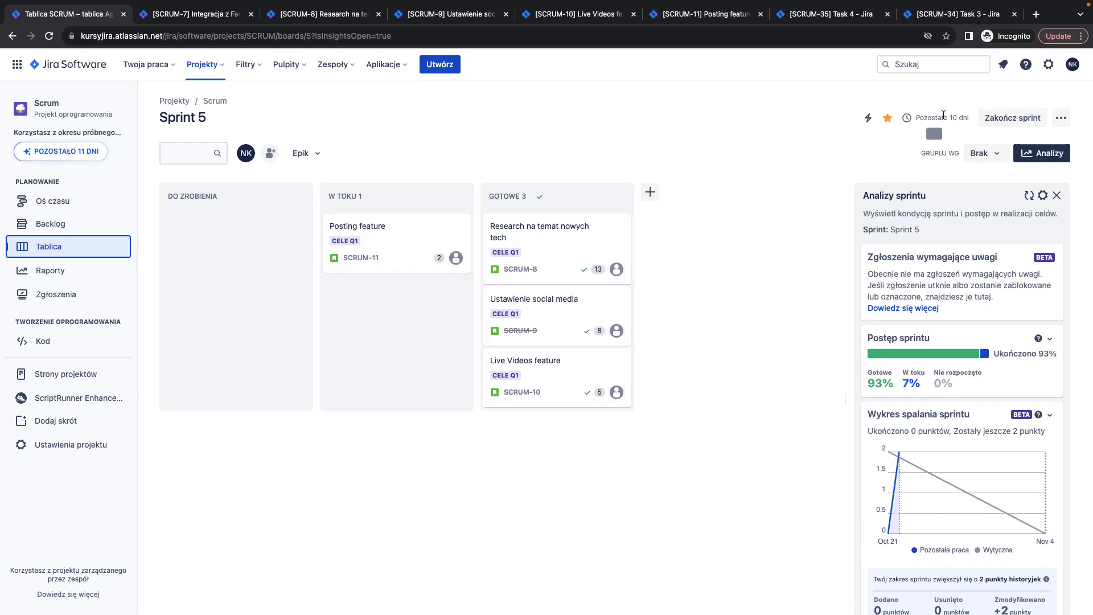
left_click(1056, 195)
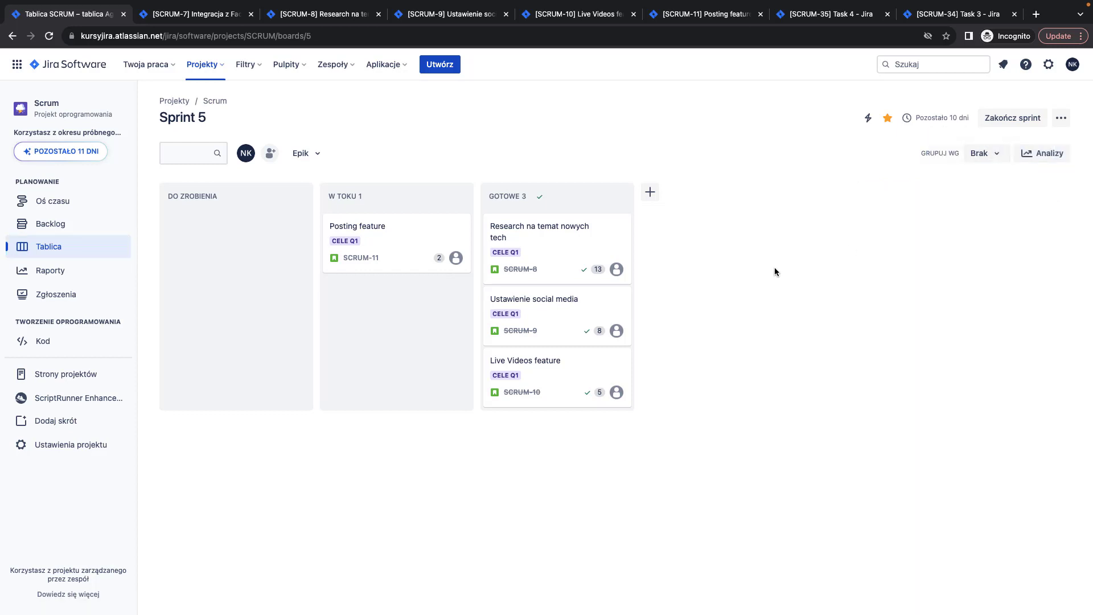